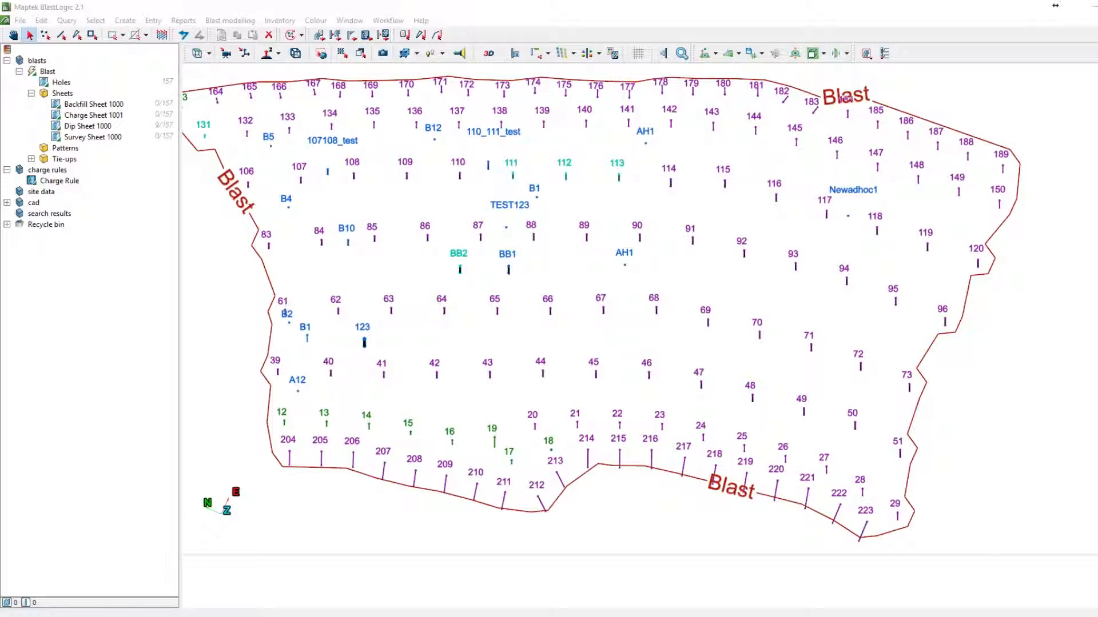
- Open drill data entry and choose the available operator and supervisor, with DR1 as the drill
left_click(154, 20)
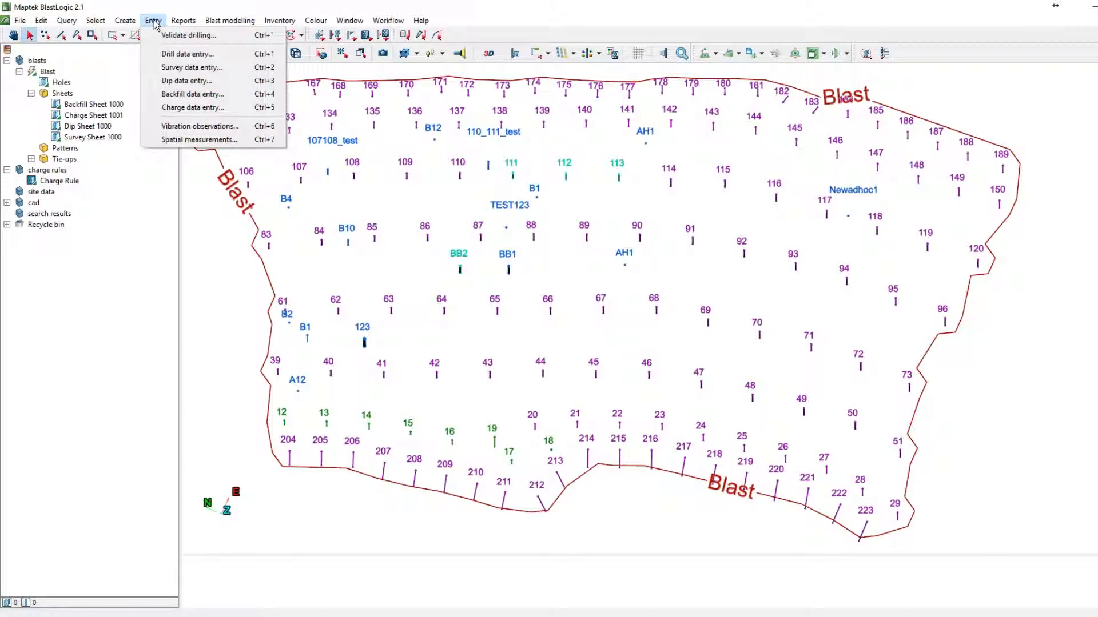
left_click(172, 51)
left_click_drag(437, 166, 414, 150)
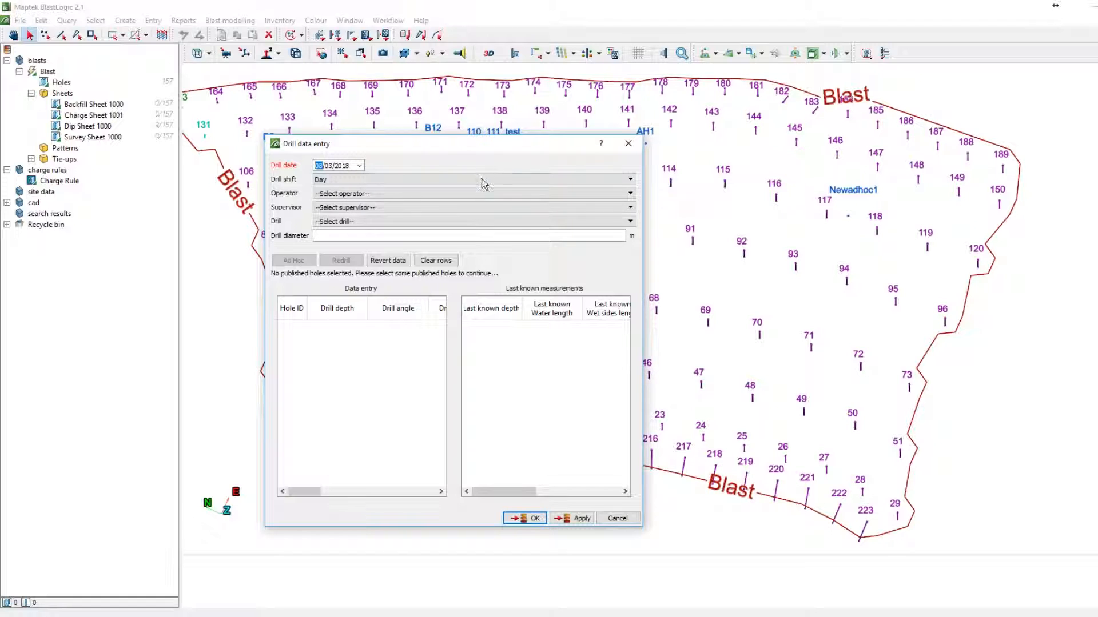
left_click(499, 193)
left_click(499, 204)
left_click(507, 207)
left_click(507, 217)
left_click(508, 222)
left_click(507, 232)
- Load all holes of the Blast into the drill data entry table, keeping the hole view uncovered
left_click(46, 76)
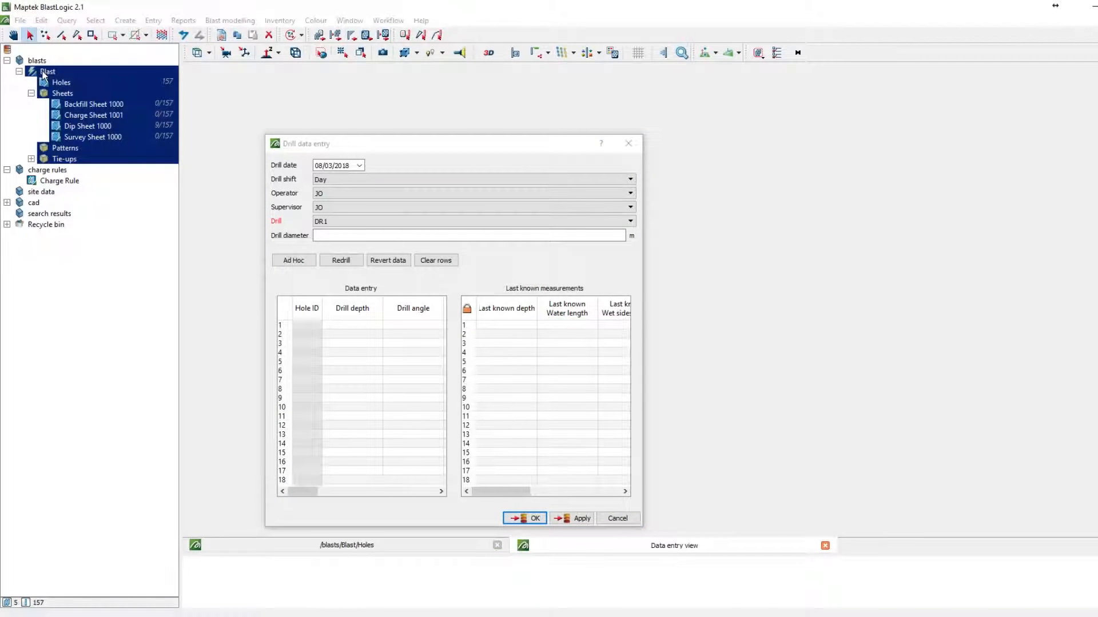
left_click(43, 74)
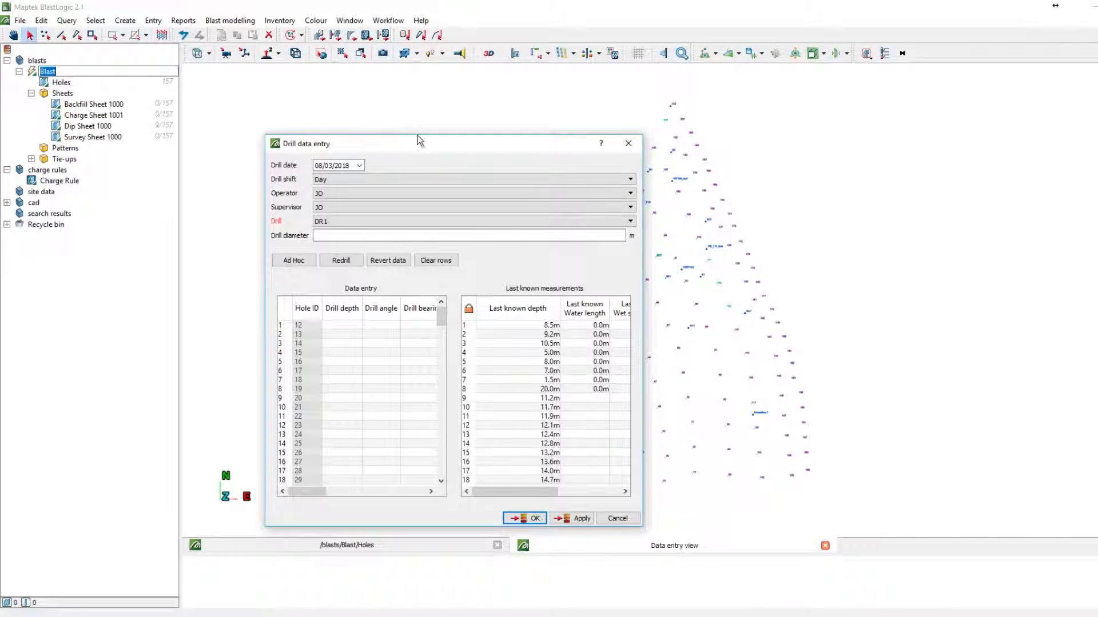
left_click_drag(430, 149, 356, 129)
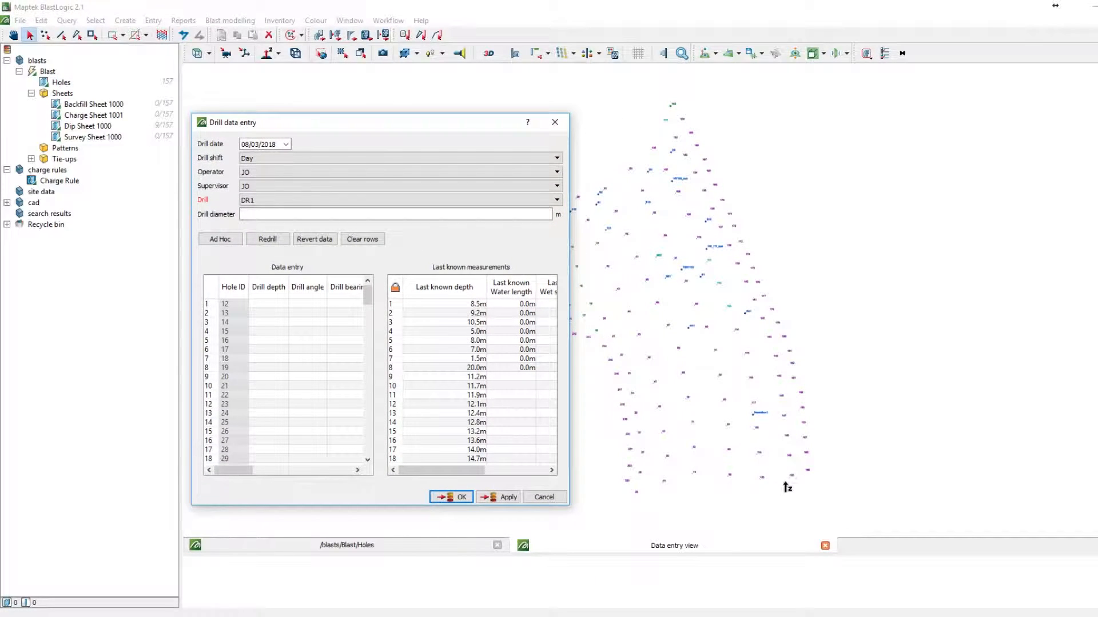
- Start an ad hoc hole entry and place its collar midway between holes 93 and 94, at about X 48175, Y 142308
left_click_drag(887, 468, 786, 269)
scroll(785, 269, "up", 10)
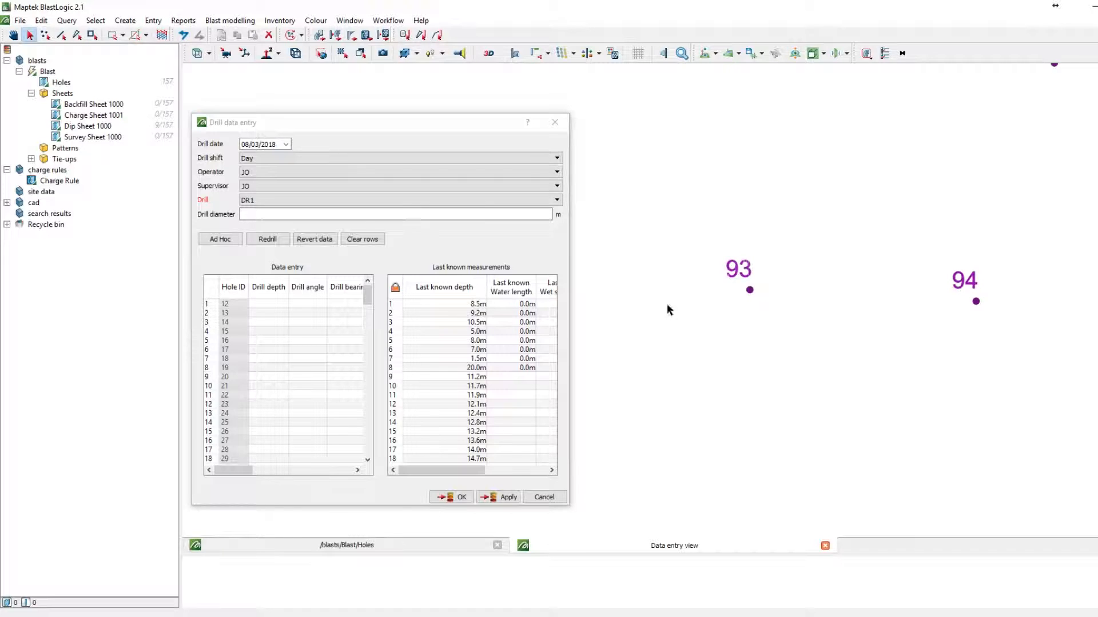
left_click(224, 241)
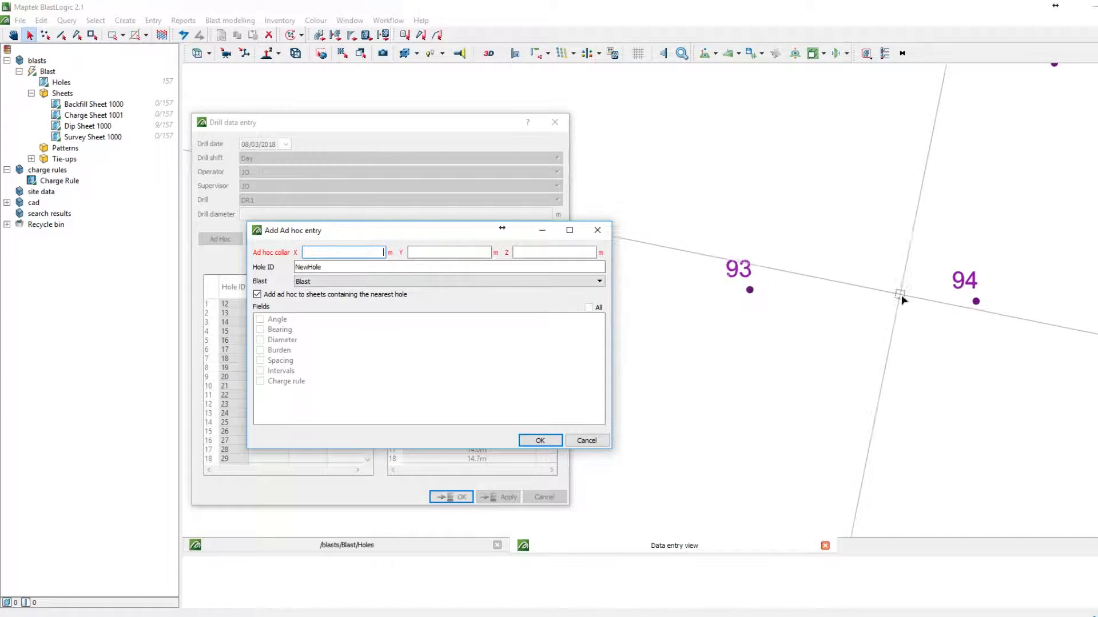
left_click(857, 297)
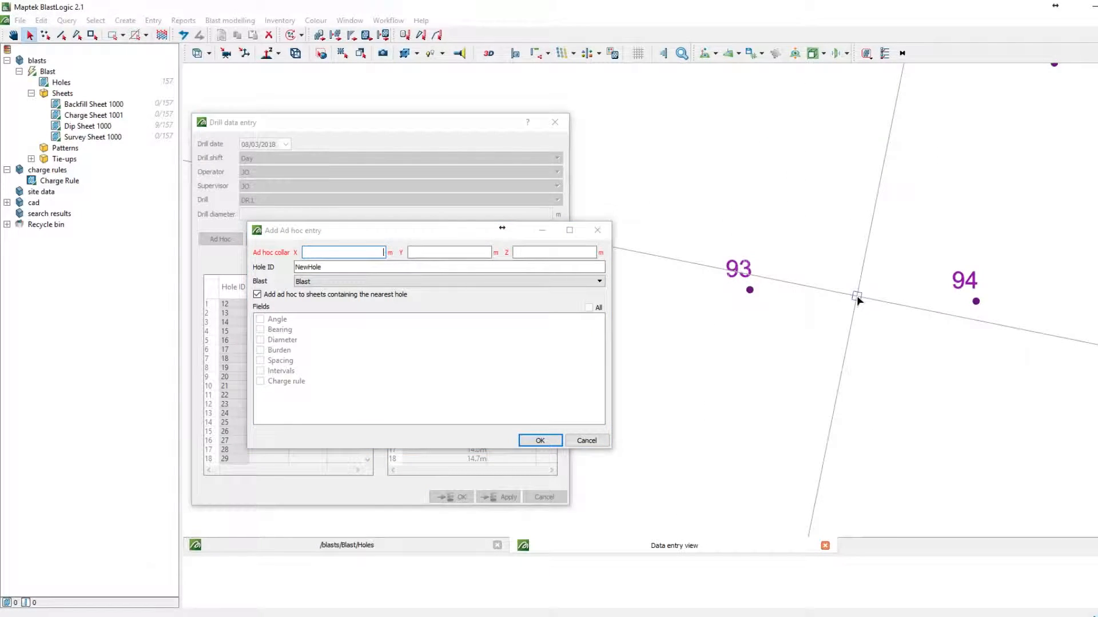
left_click(856, 297)
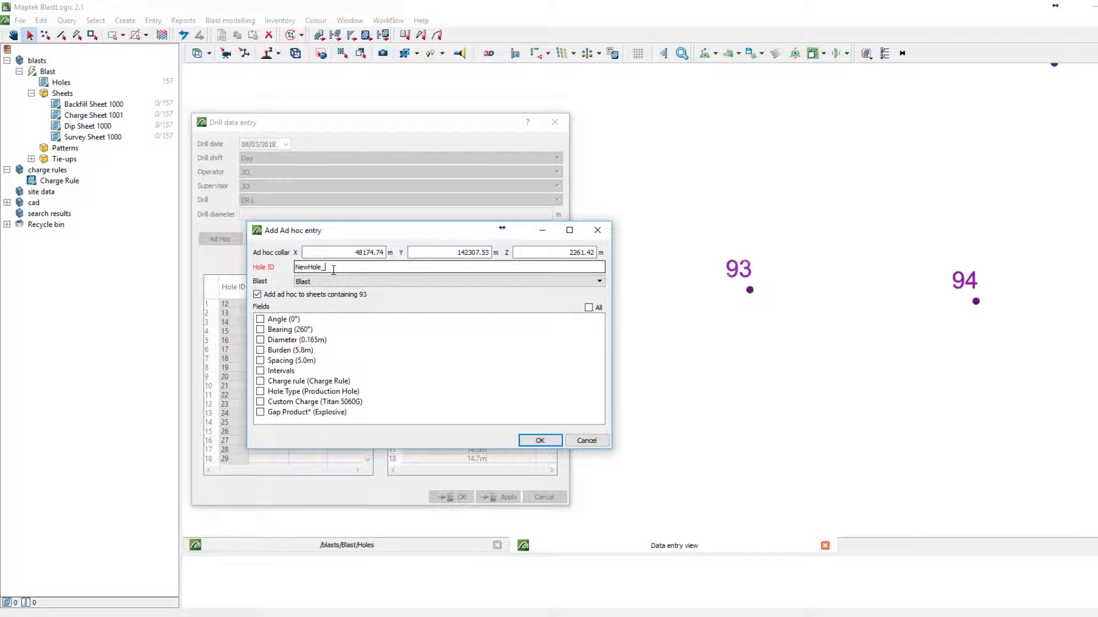
- Name the ad hoc hole NewHole_1, copy all fields from the nearest hole, and save the drill data entry
type("1")
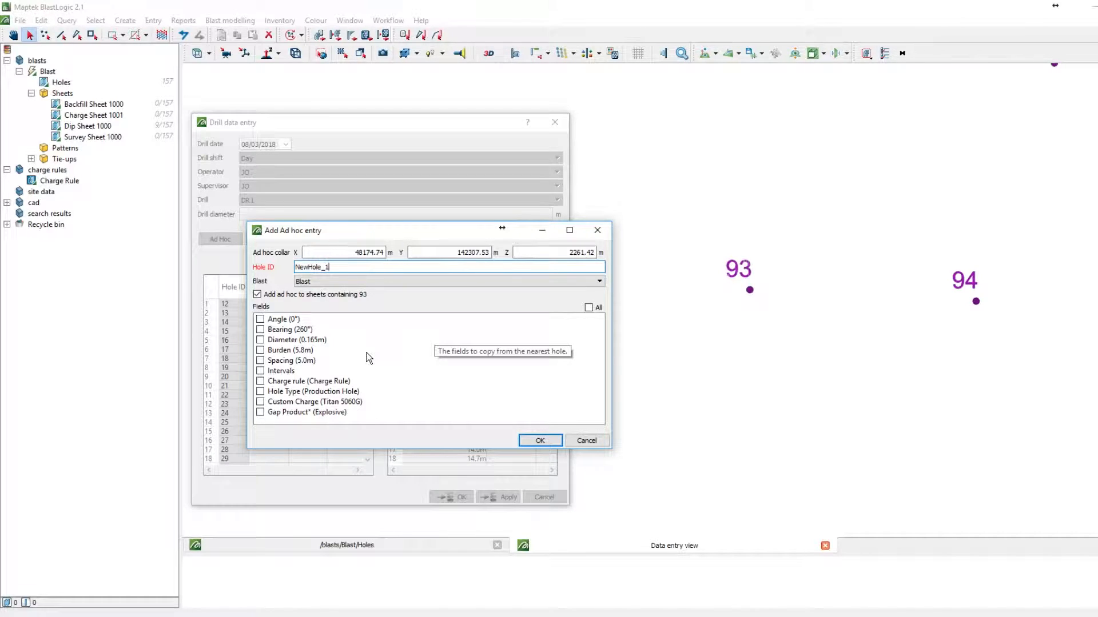
left_click(589, 307)
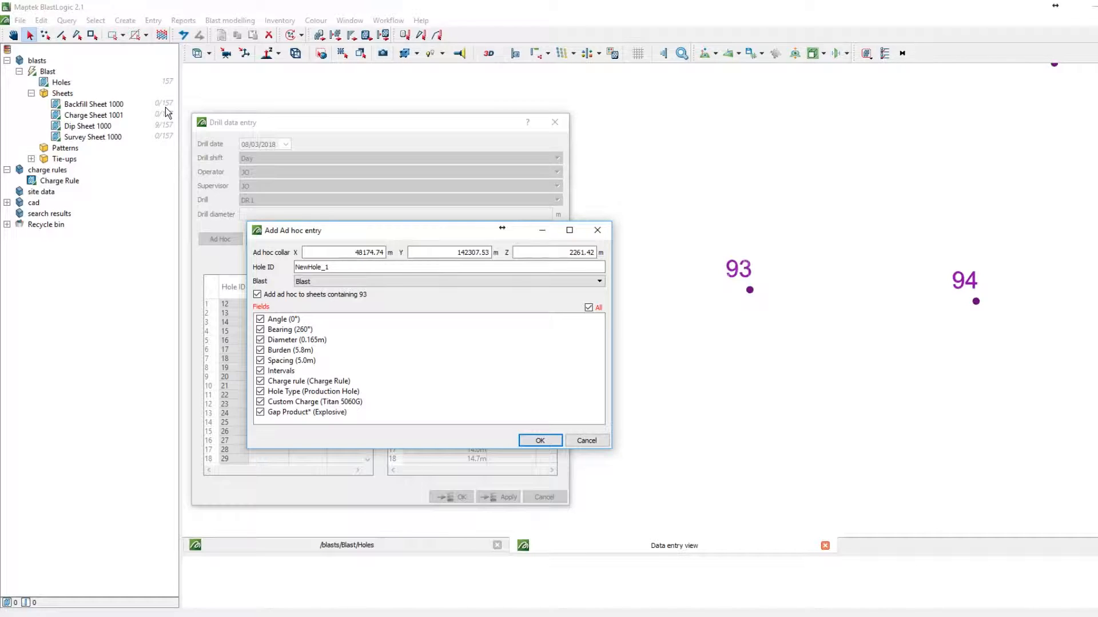
left_click(540, 442)
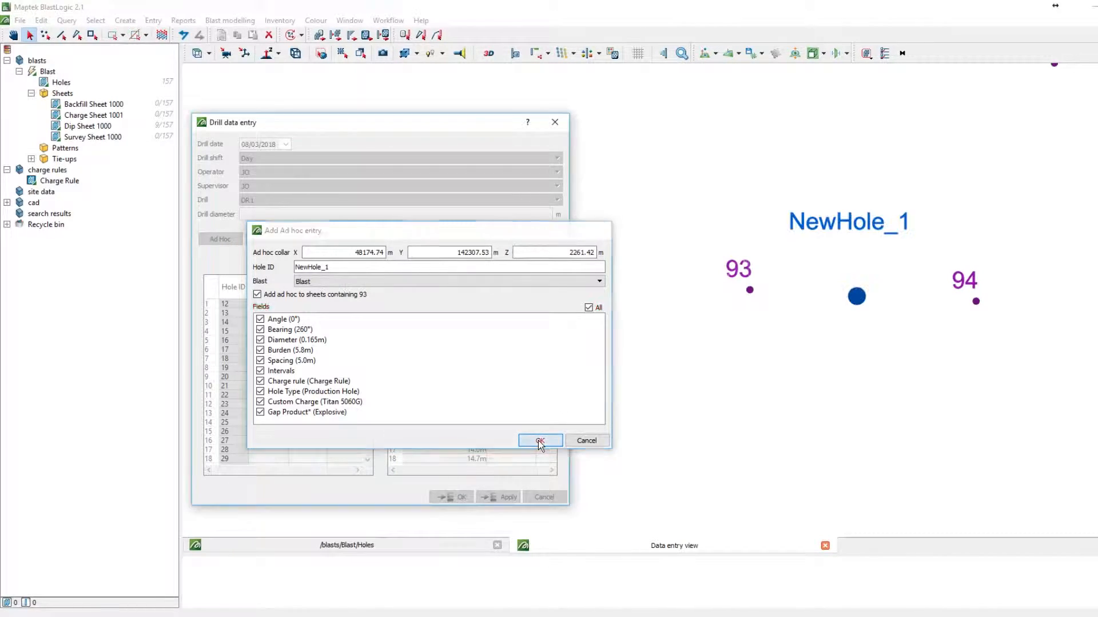
left_click(461, 497)
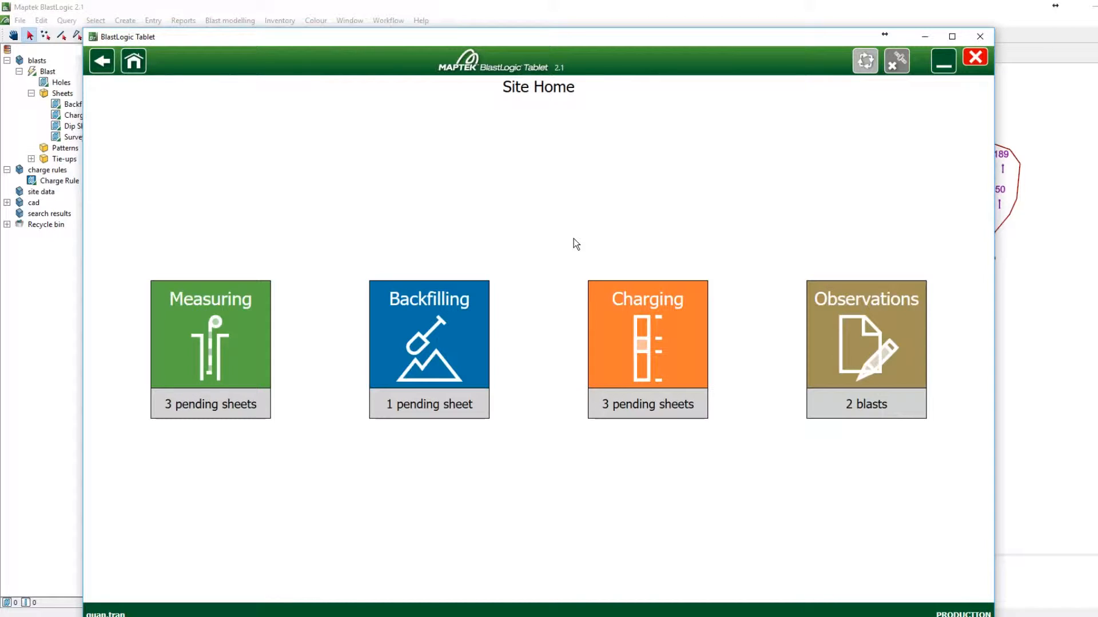
- In BlastLogic Tablet, synchronise the data manually and return to Site Home
left_click(864, 63)
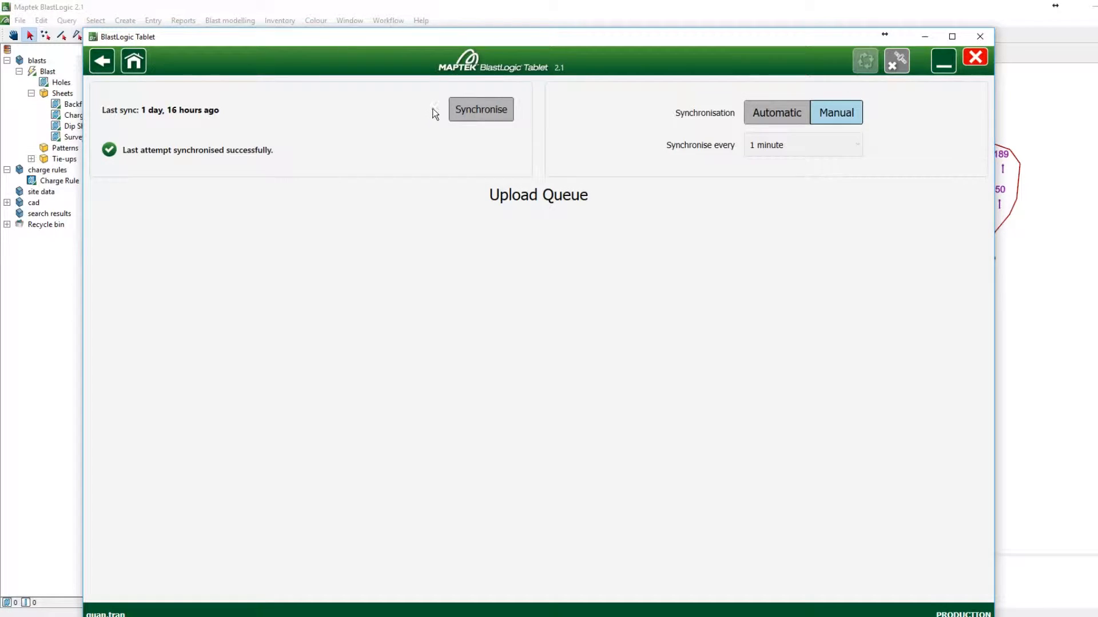
left_click(468, 111)
left_click(101, 61)
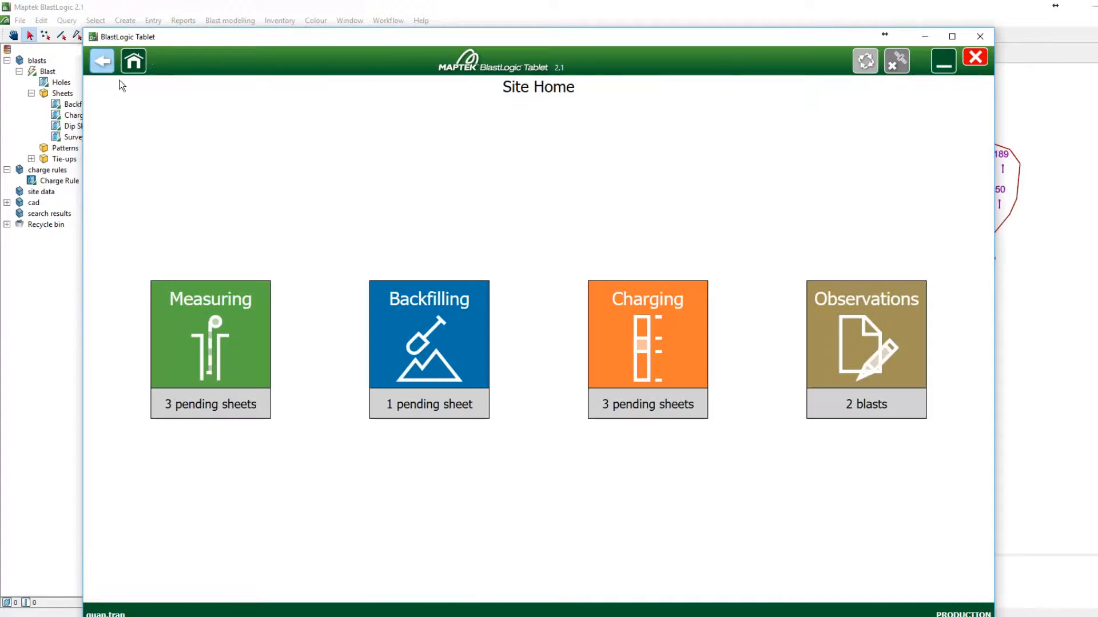
- Open the Blast's Dip Sheet 1000 for measuring with crew A and the available supervisor
left_click(219, 317)
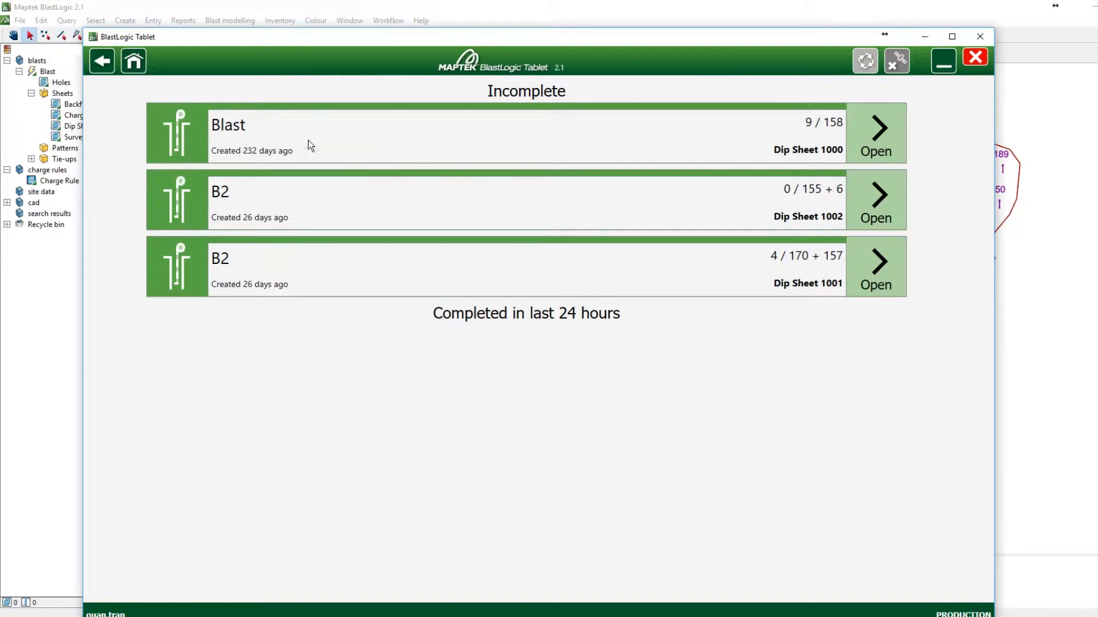
left_click(865, 136)
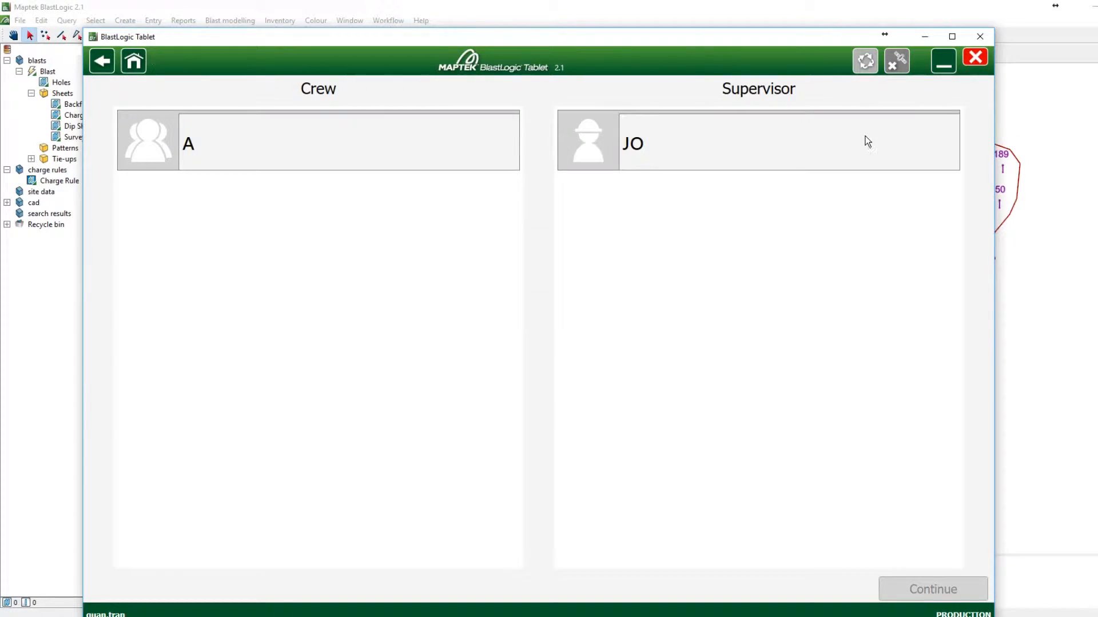
left_click(343, 151)
left_click(563, 151)
left_click(971, 591)
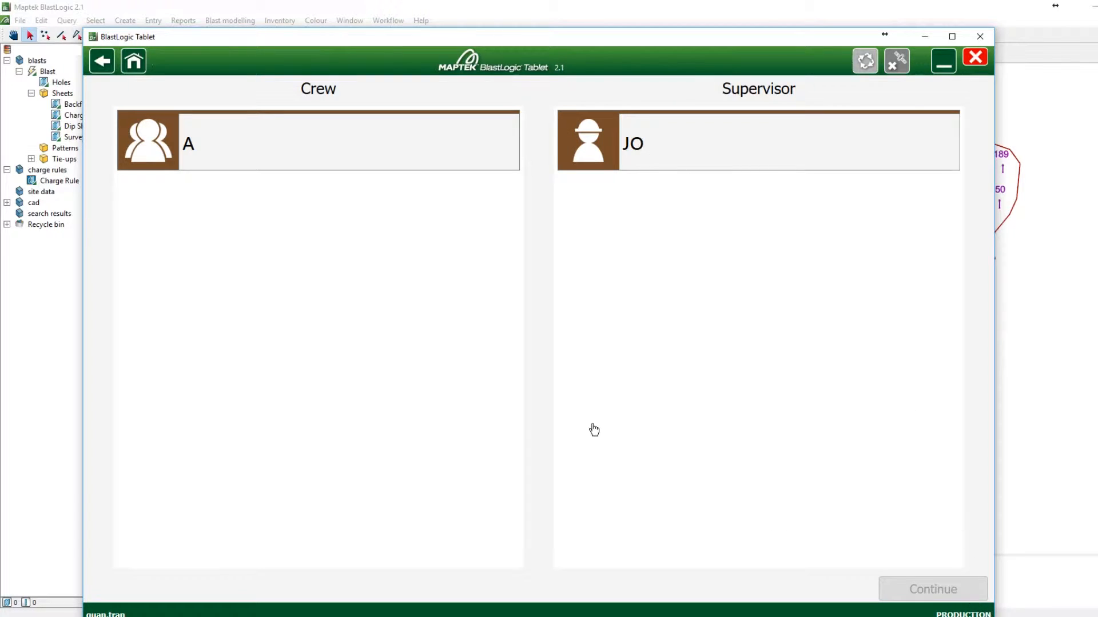
- Select NewHole_1 on the dip sheet map and activate its Measure field
scroll(523, 344, "down", 8)
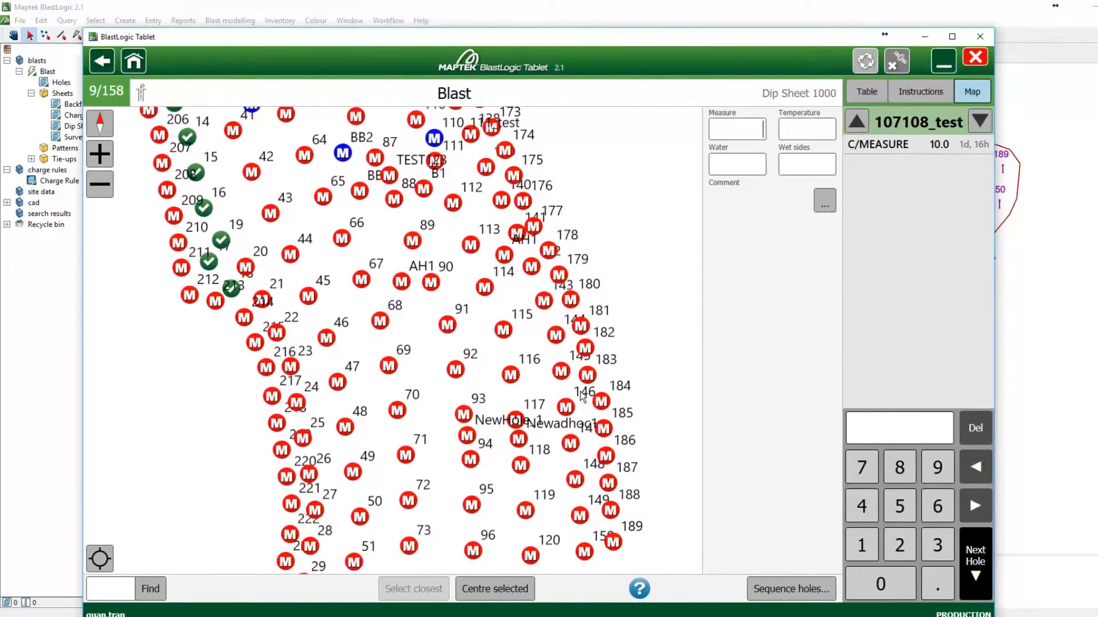
left_click(524, 344)
scroll(524, 344, "up", 2)
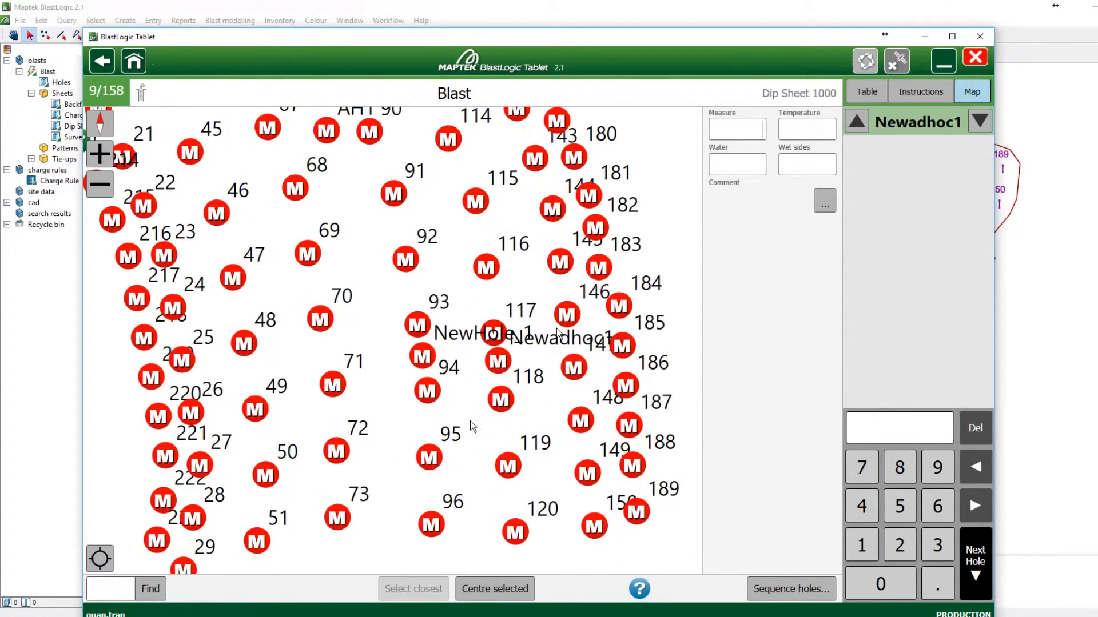
left_click(423, 358)
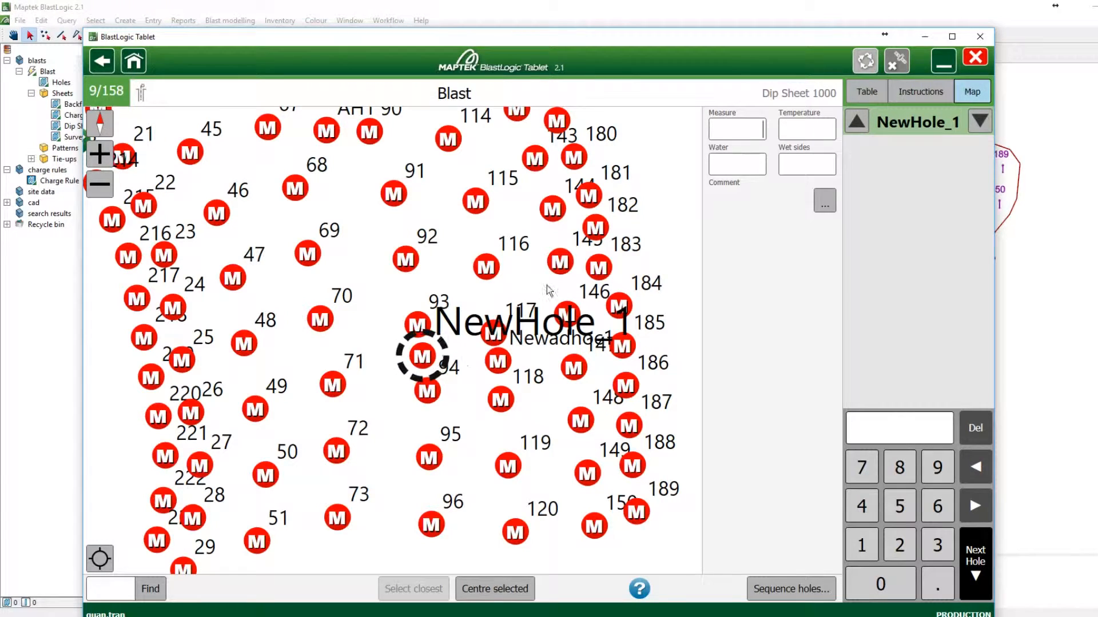
mouse_move(429, 482)
left_mouse_down()
mouse_move(478, 483)
mouse_move(447, 480)
left_mouse_up()
left_click(752, 129)
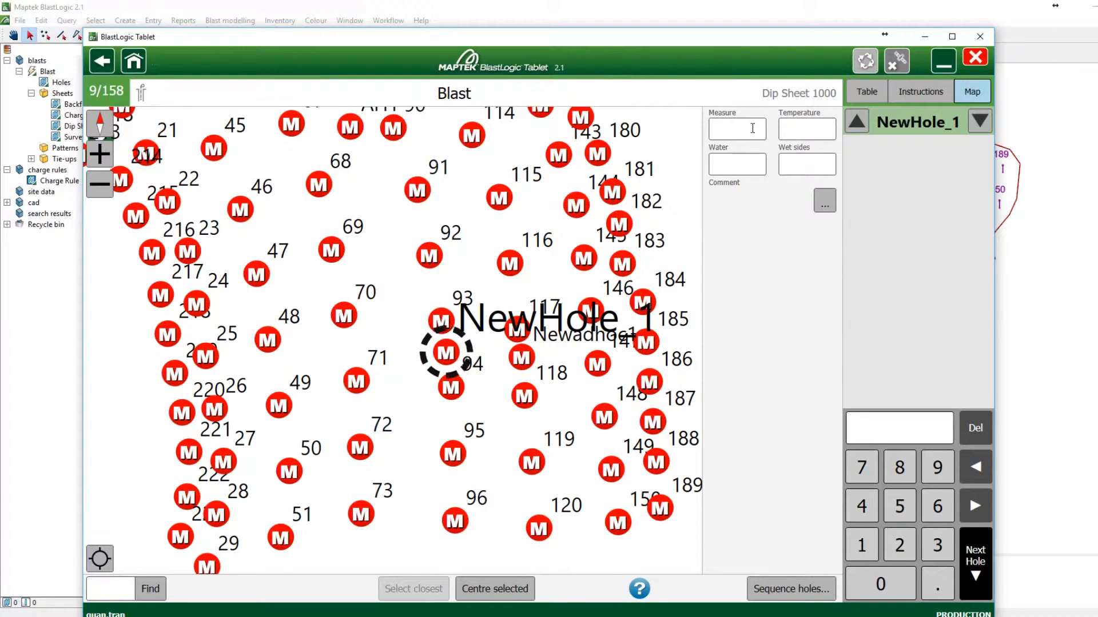